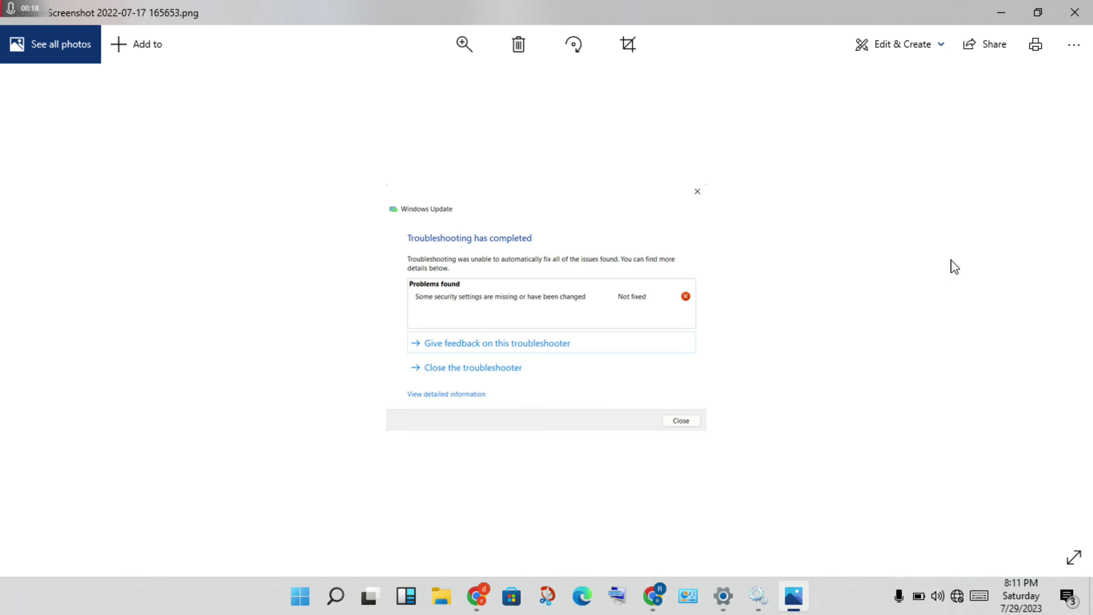
Step: Close the troubleshooter screenshot, restore the Services console and scroll its list to the top
left_click(1075, 12)
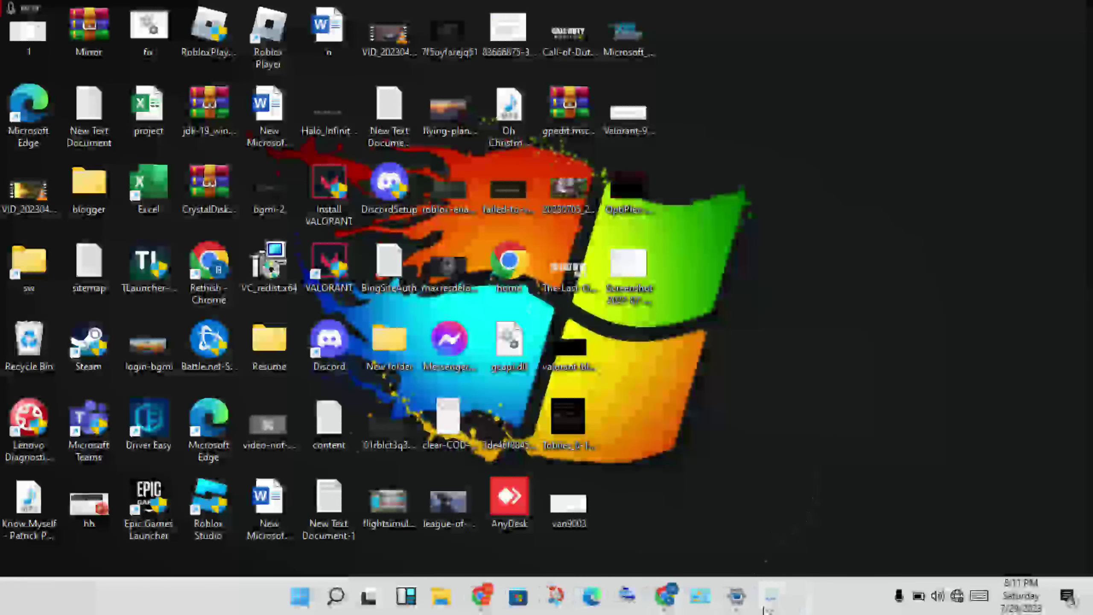
left_click(777, 603)
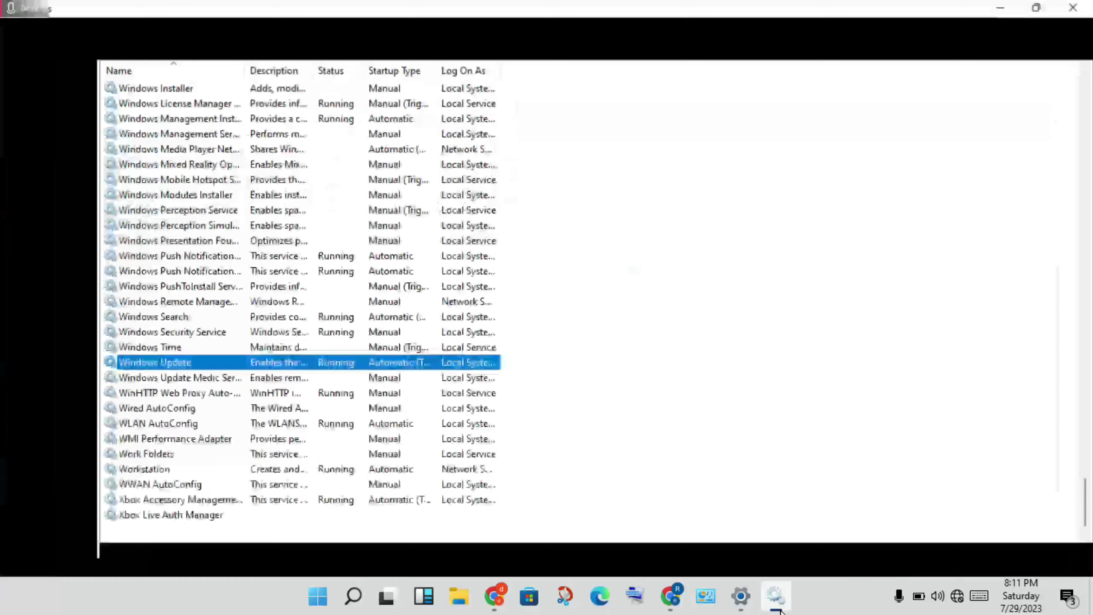
scroll(723, 233, "up", 20)
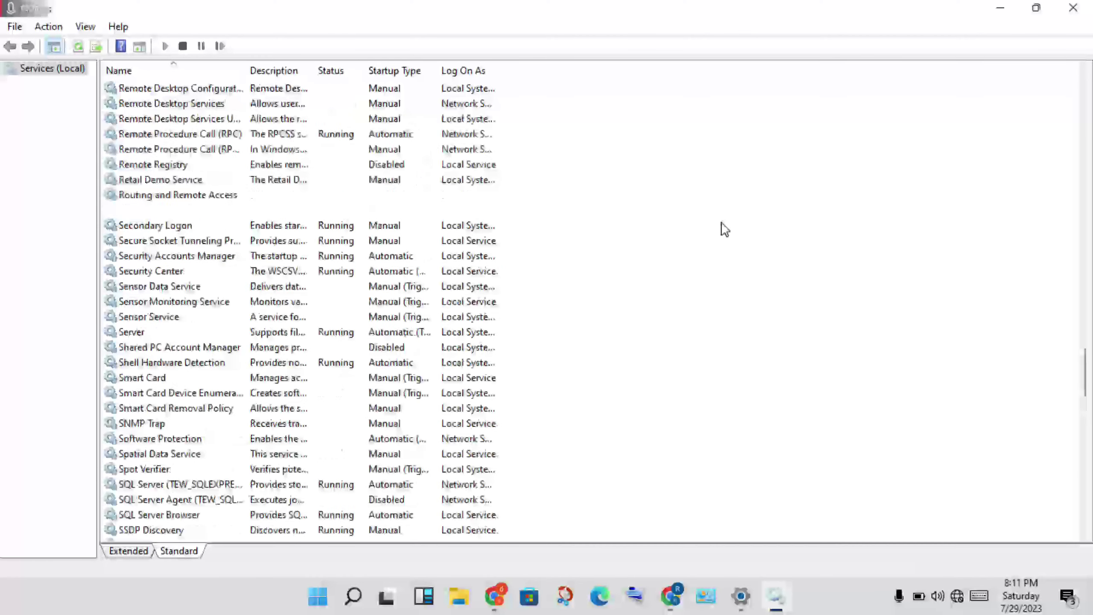
scroll(731, 215, "up", 20)
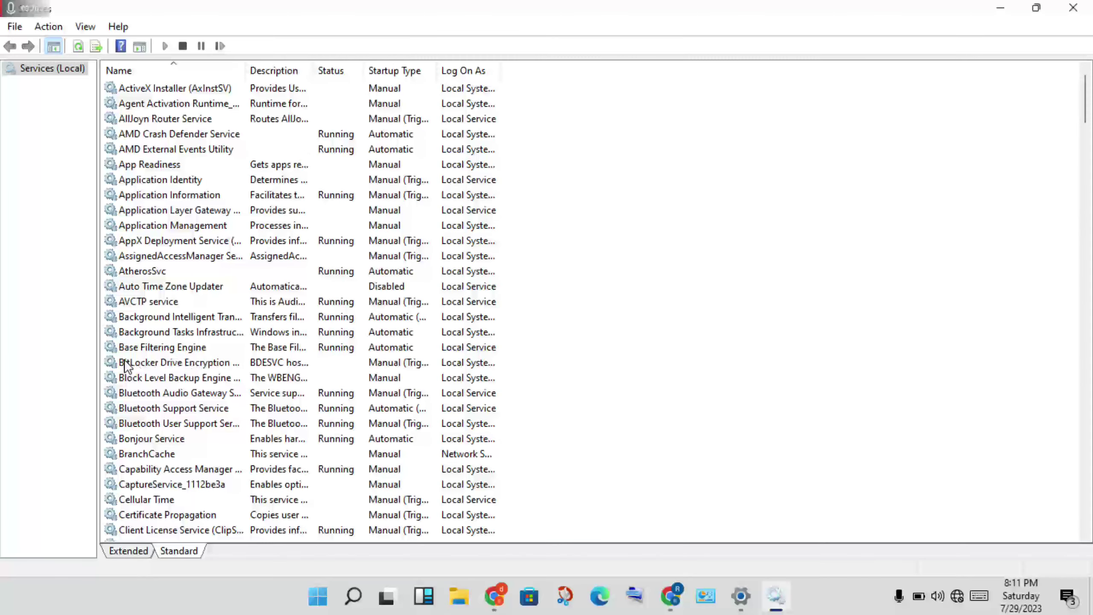
Step: Change Background Intelligent Transfer Service's startup type to Automatic in its Properties and apply it
left_click(171, 320)
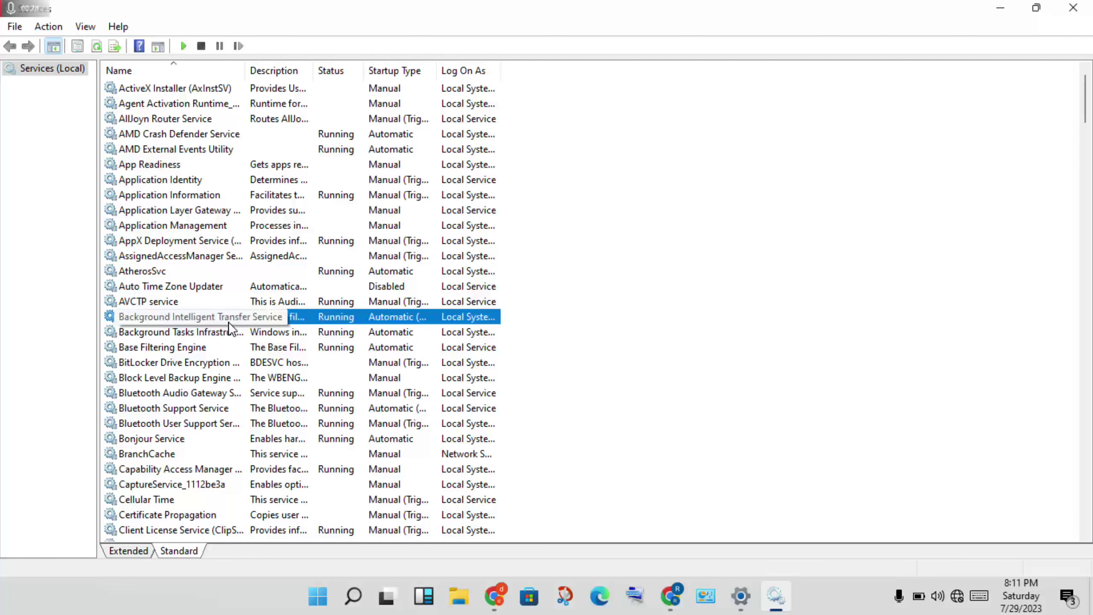
right_click(295, 316)
left_click(361, 468)
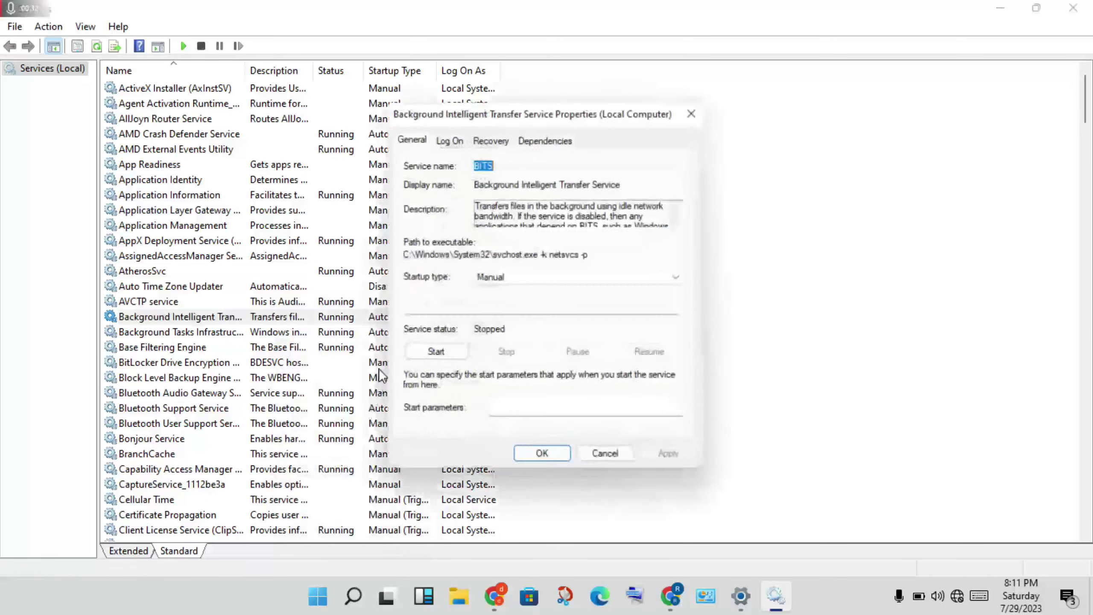
left_click(477, 283)
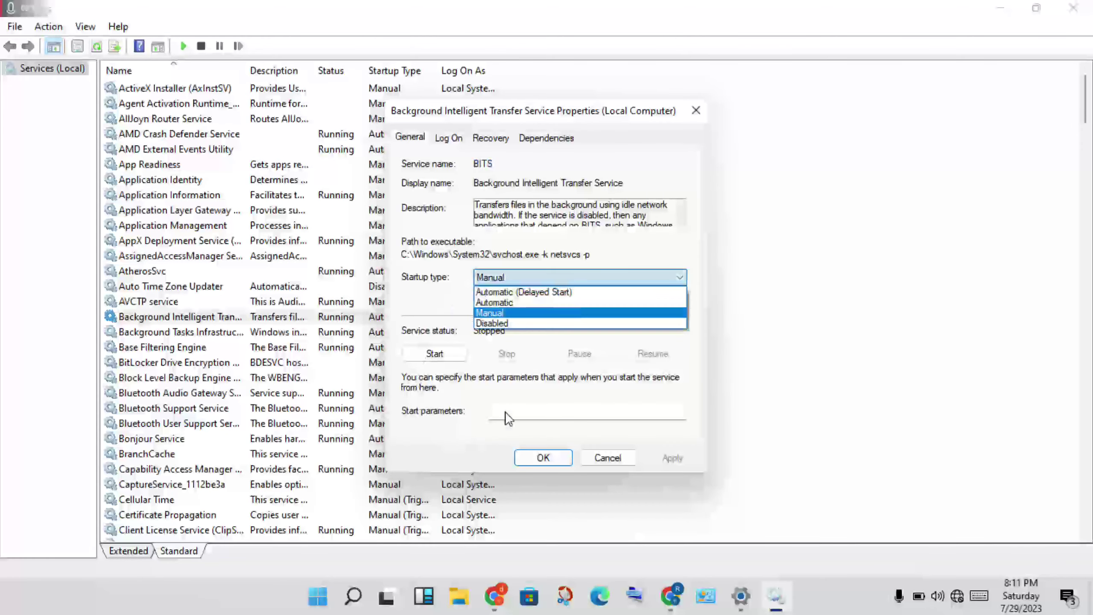
left_click(499, 303)
left_click(672, 457)
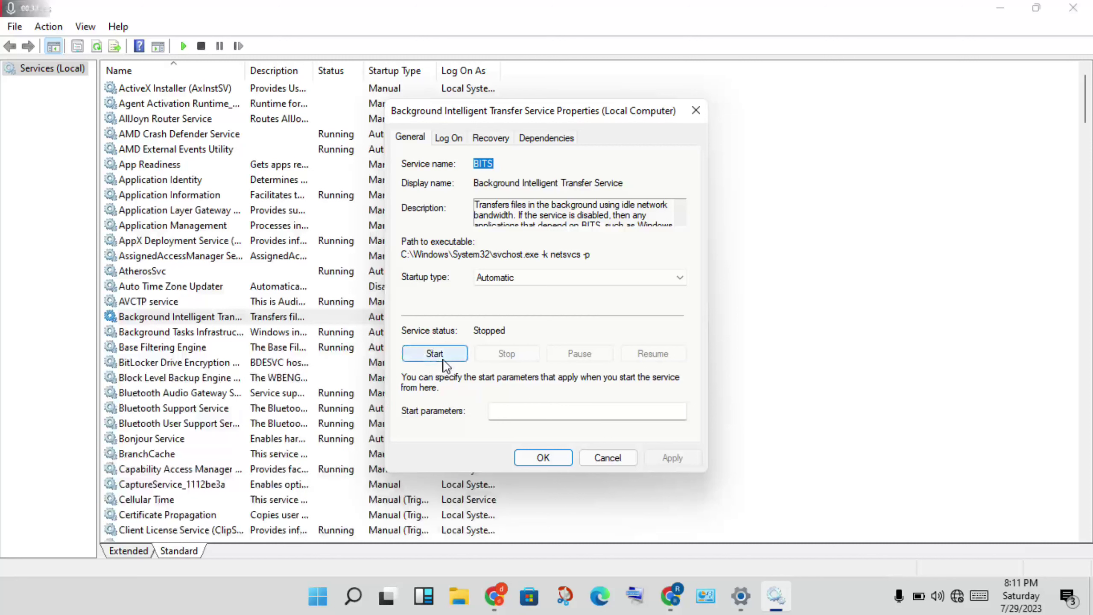
left_click(543, 457)
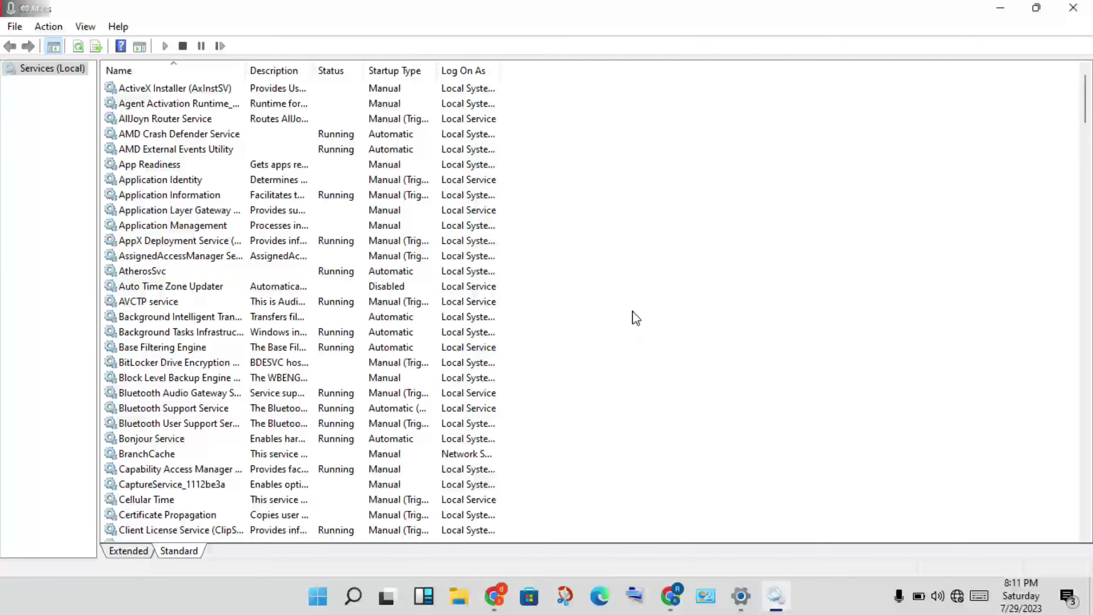
Step: Check Windows Update's Properties show Automatic startup and Running status, then confirm
scroll(632, 315, "down", 16)
scroll(637, 316, "down", 12)
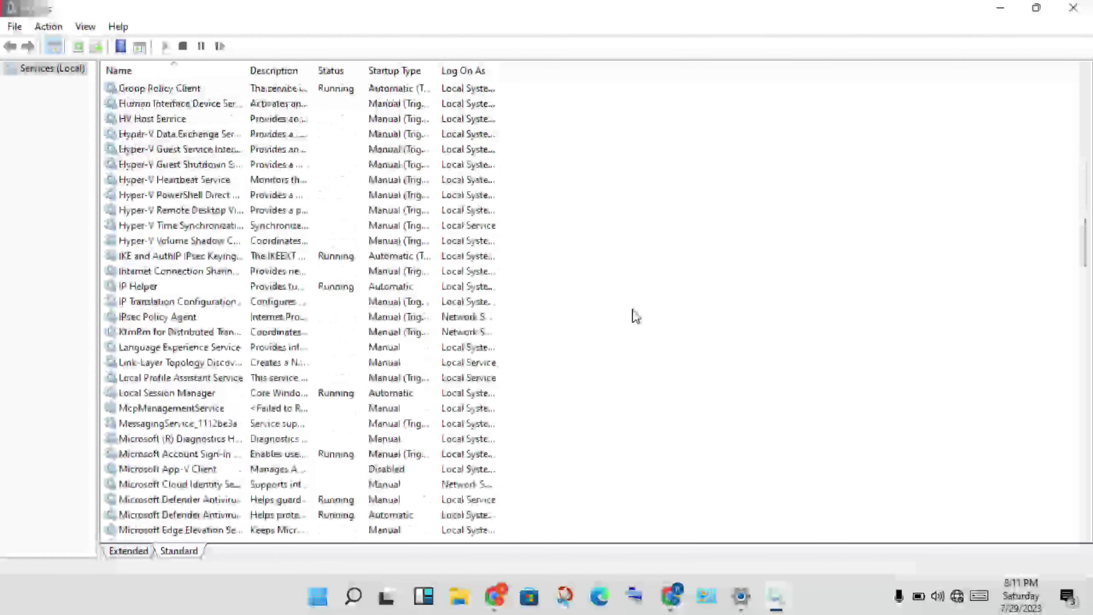
scroll(636, 316, "down", 9)
scroll(637, 316, "down", 20)
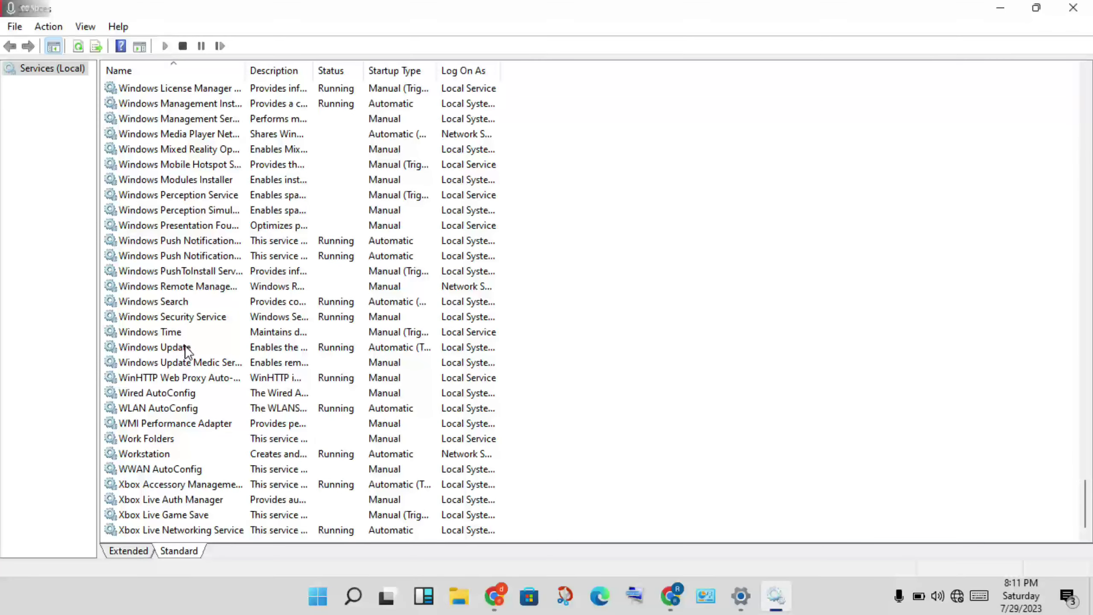
left_click(192, 348)
right_click(367, 347)
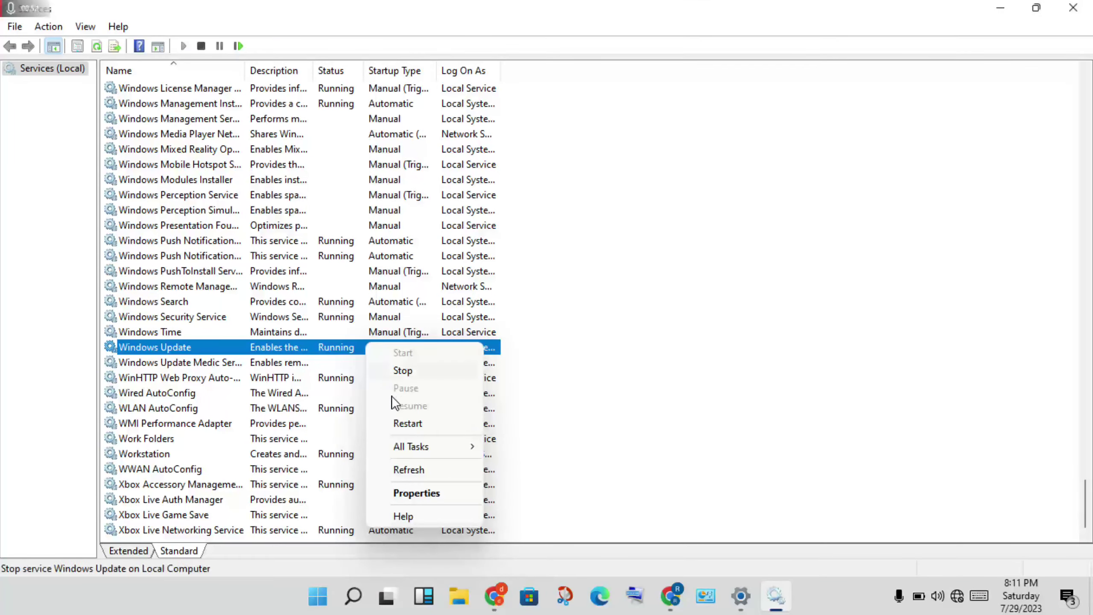
left_click(381, 494)
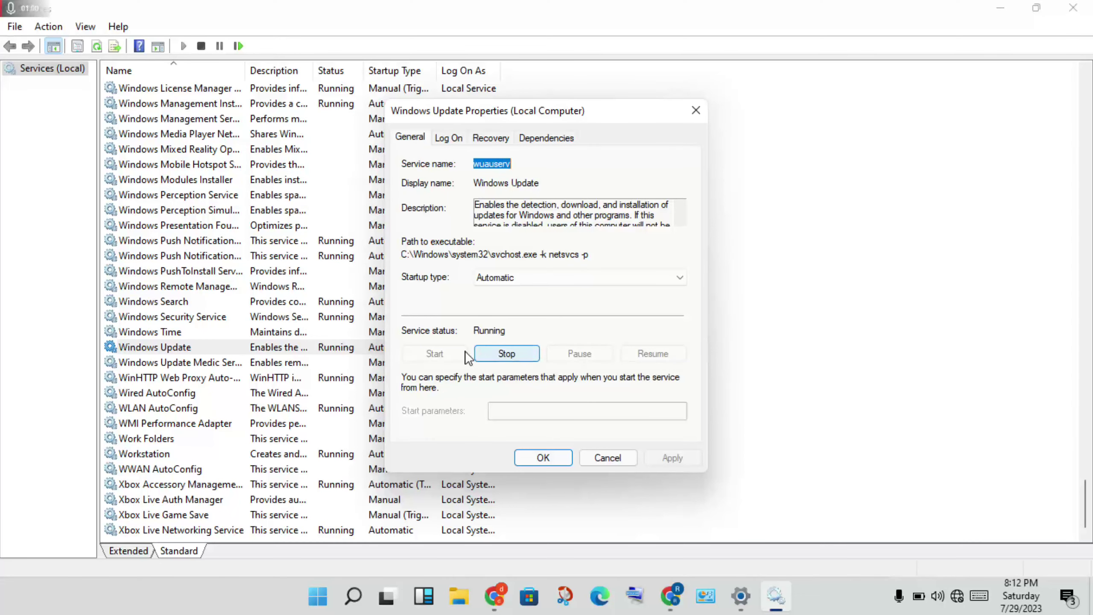
left_click(543, 458)
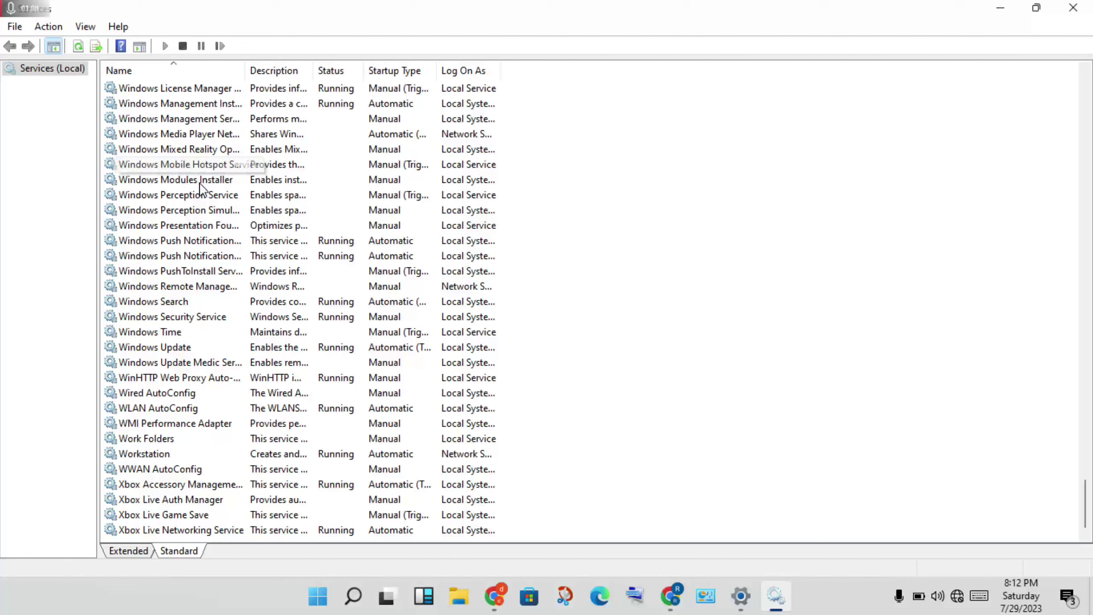
Step: Set Windows Modules Installer to Automatic and start it, then minimize Services
left_click(216, 178)
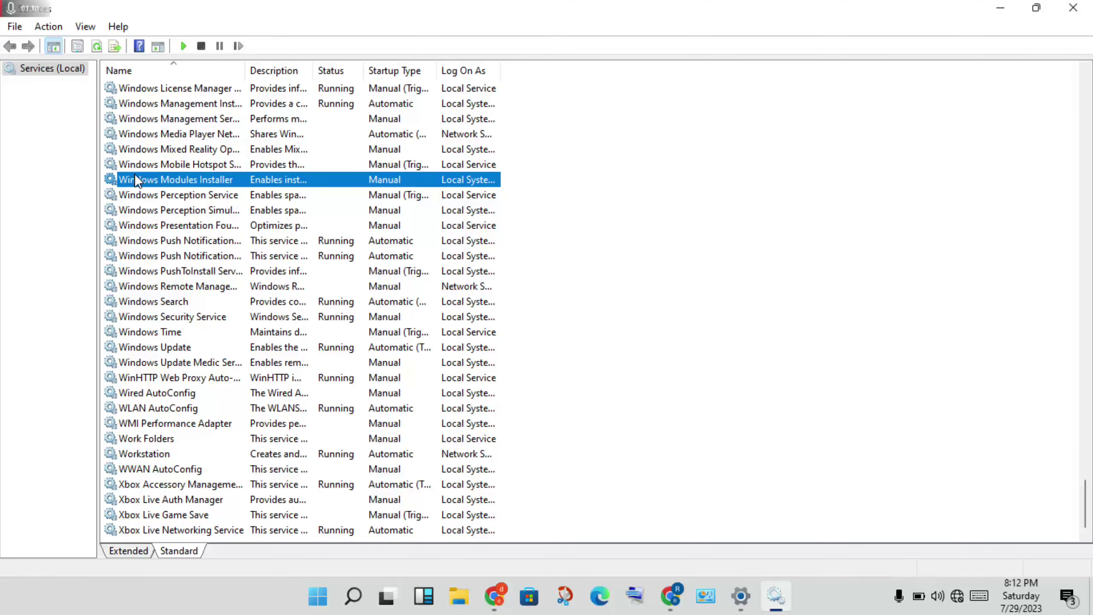
right_click(332, 180)
left_click(406, 327)
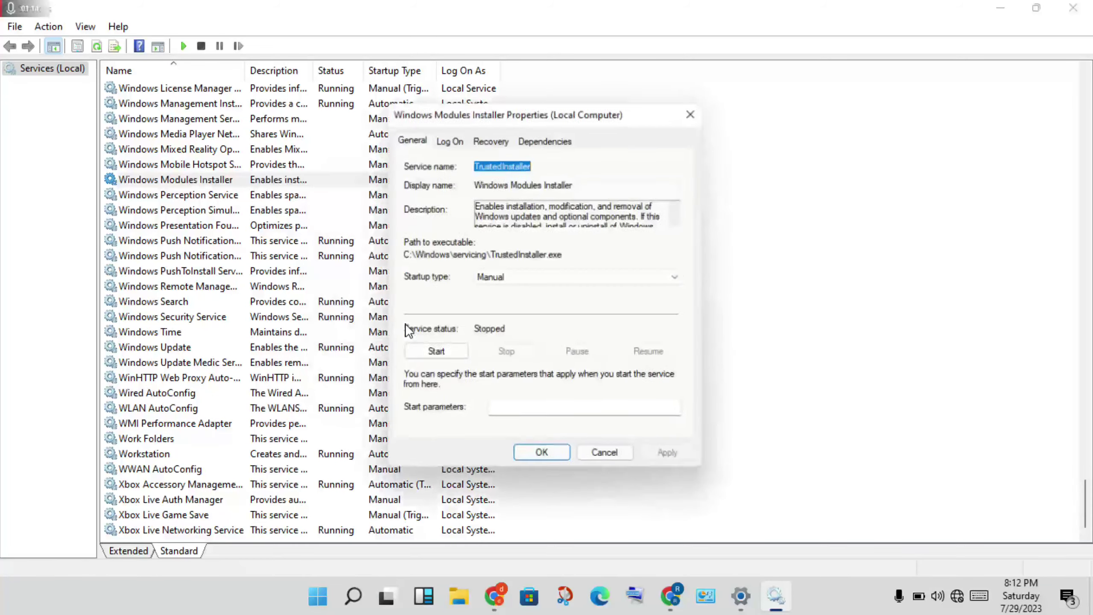
left_click(529, 278)
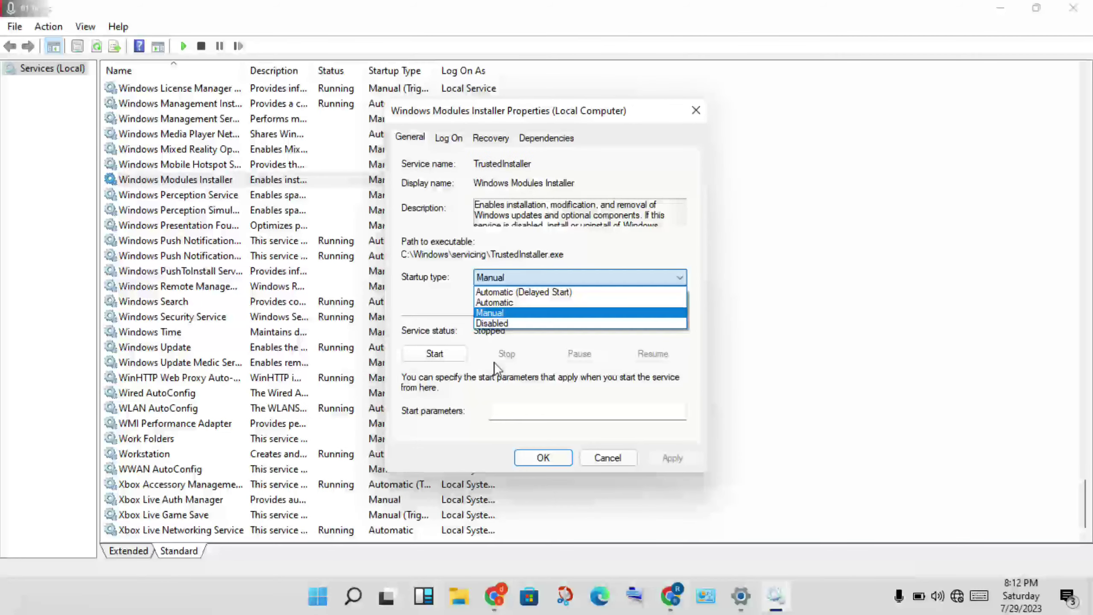
left_click(498, 303)
left_click(683, 462)
left_click(451, 355)
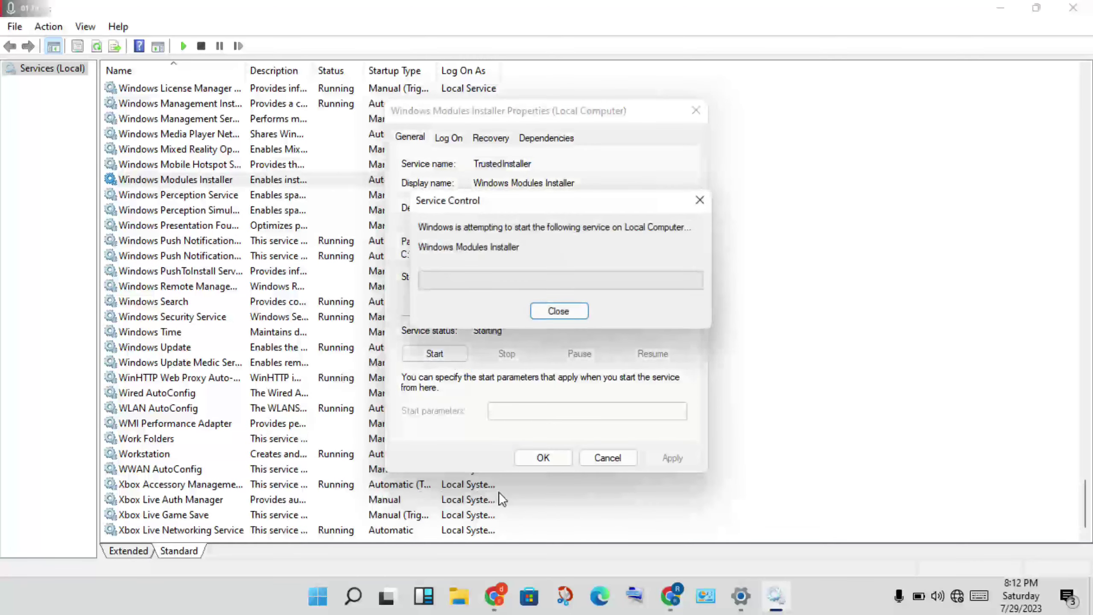
left_click(543, 457)
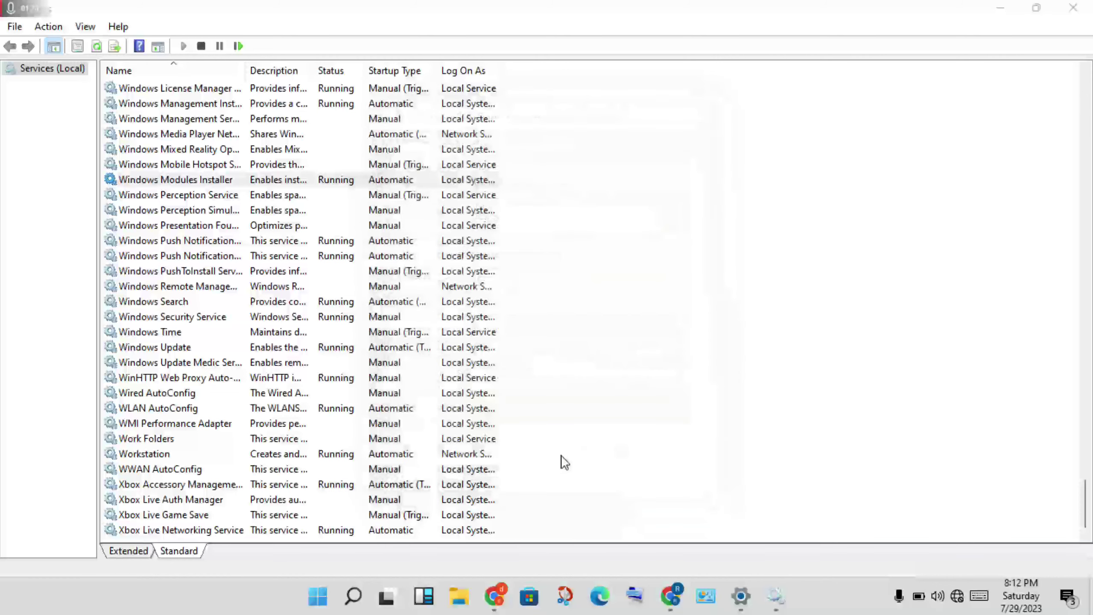
left_click(676, 383)
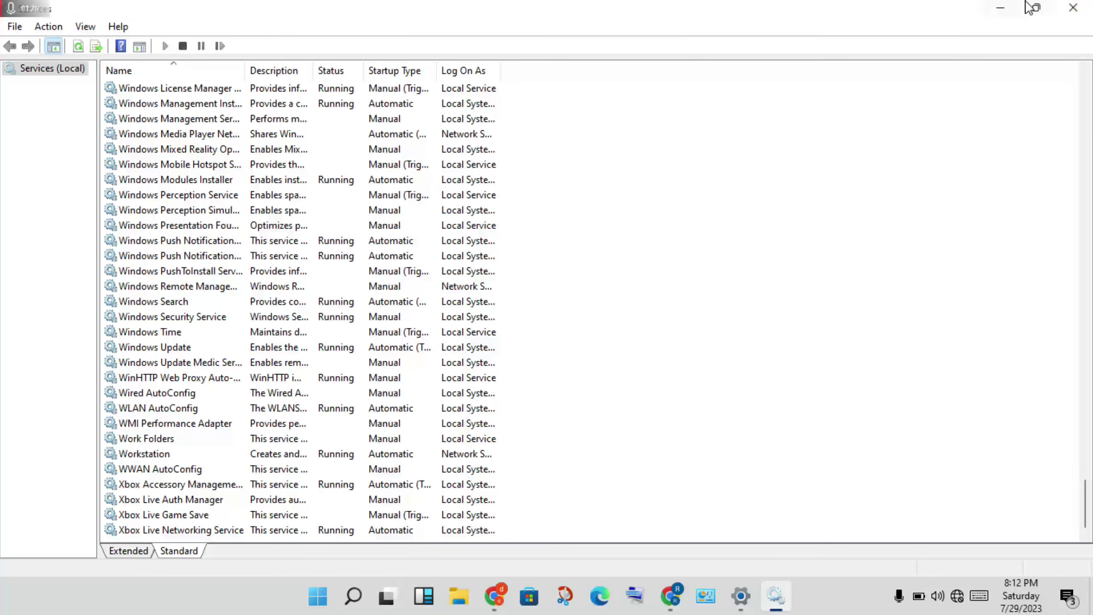
left_click(1000, 8)
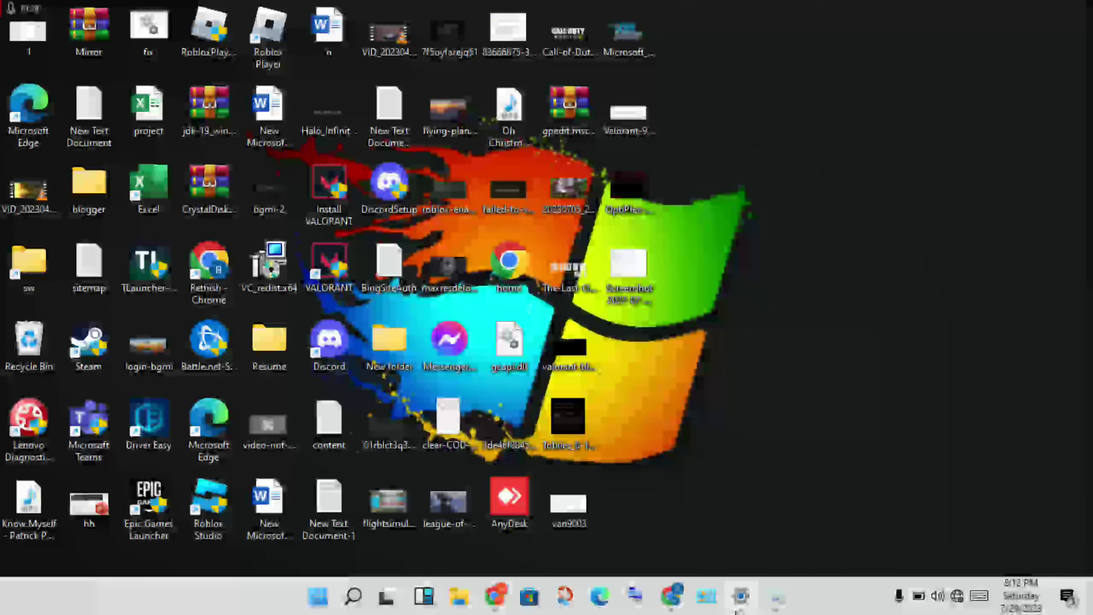
Step: Open Settings and go to Update & Security, showing updates paused until 8/5/2023
left_click(737, 605)
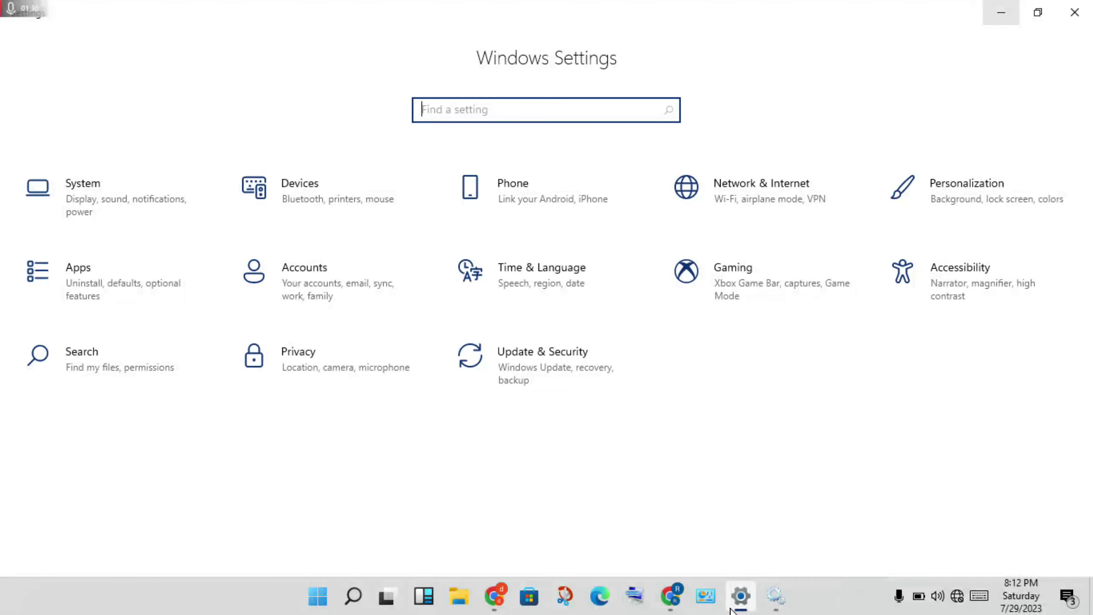
left_click(559, 385)
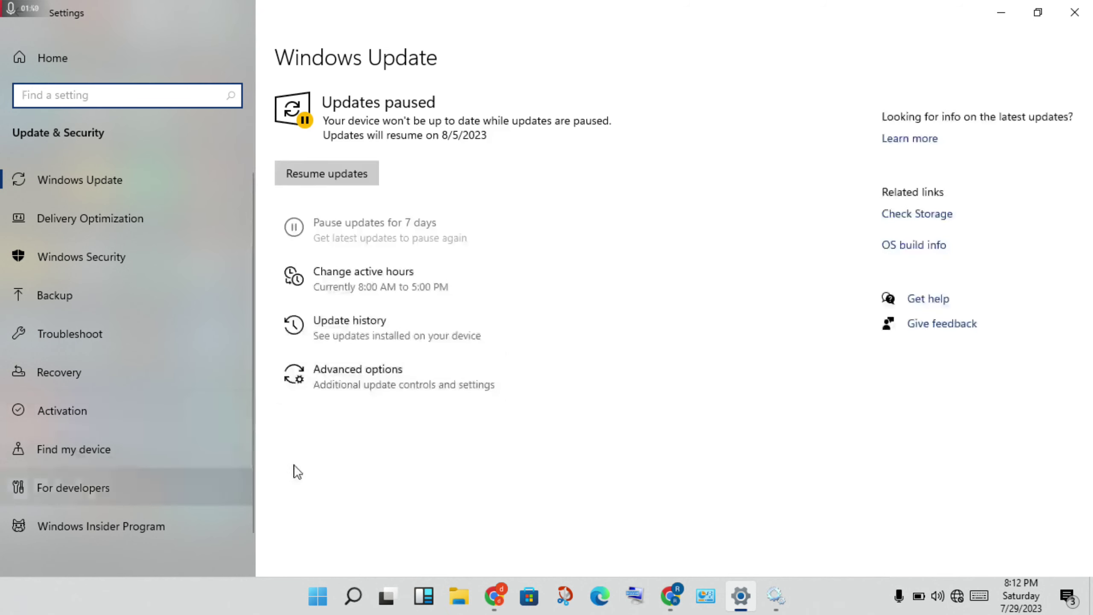
Step: Go to Windows Security from Settings and open Virus & threat protection
left_click(117, 255)
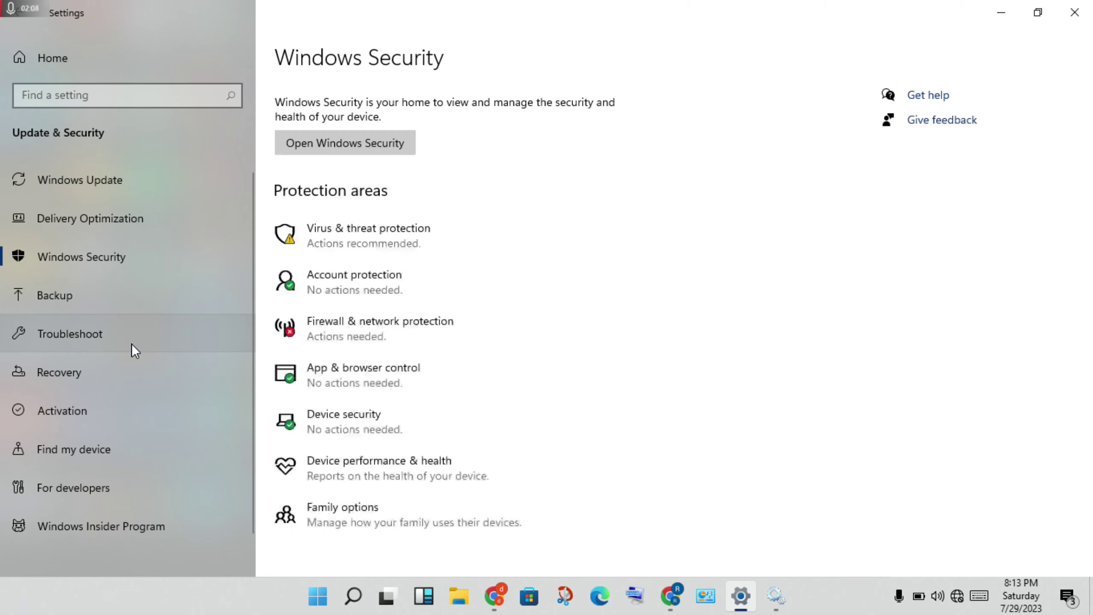
left_click(375, 229)
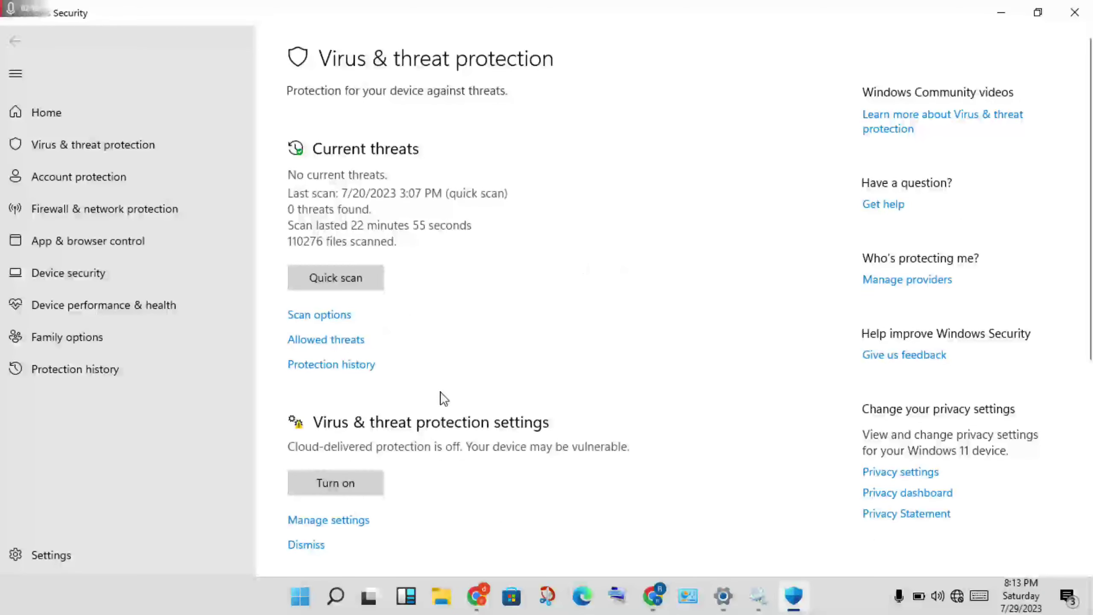
Step: Turn on cloud-delivered protection, Tamper Protection and automatic sample submission, approve UAC, and close Windows Security
left_click(343, 521)
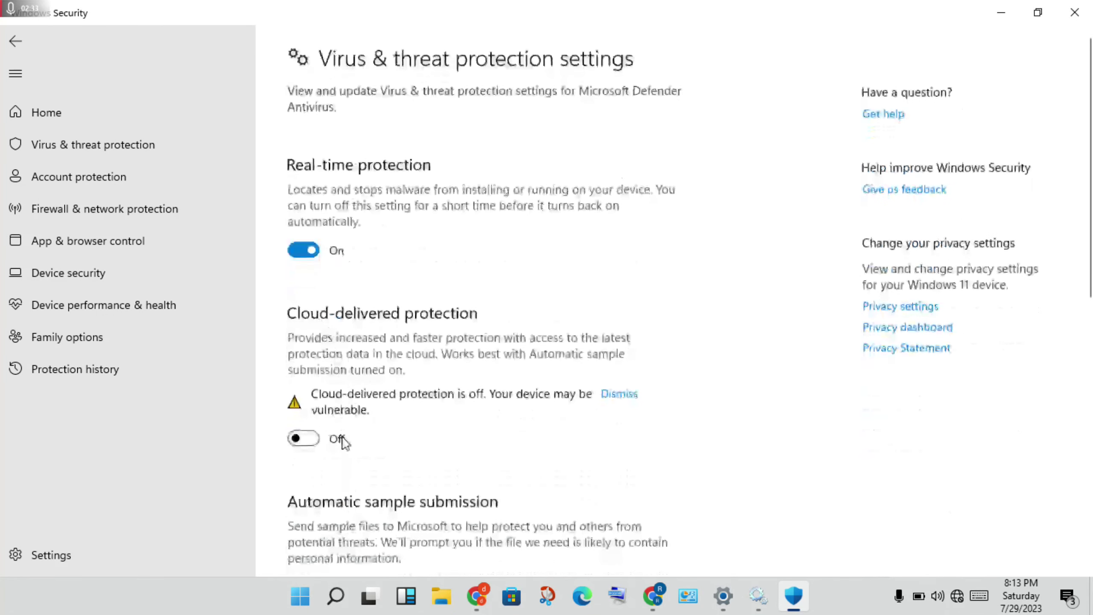
left_click(306, 439)
scroll(512, 451, "down", 10)
left_click(304, 303)
left_click(307, 132)
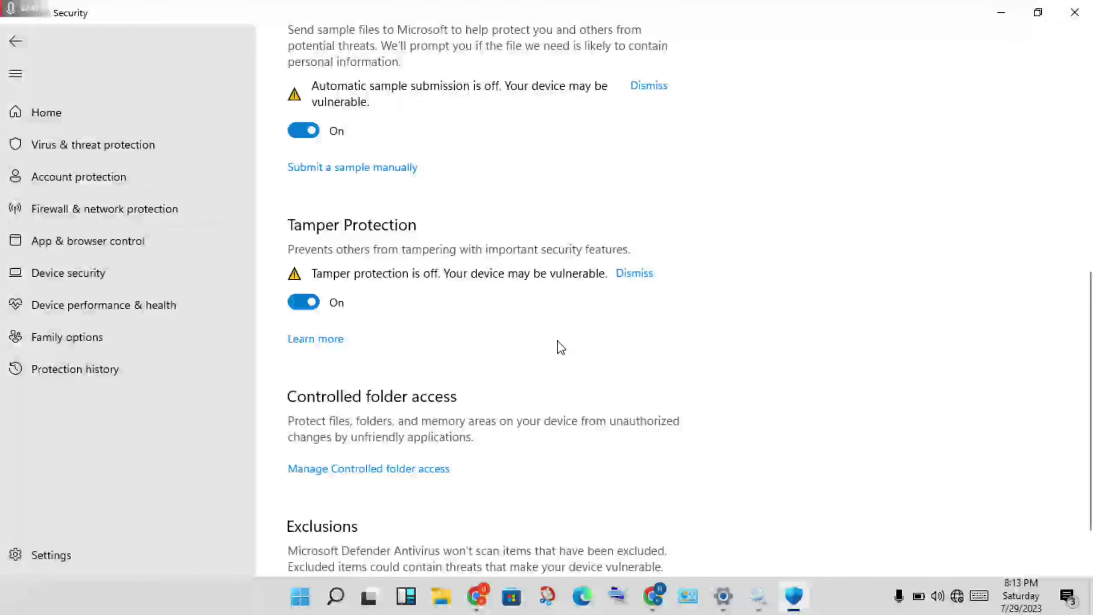
scroll(561, 347, "up", 10)
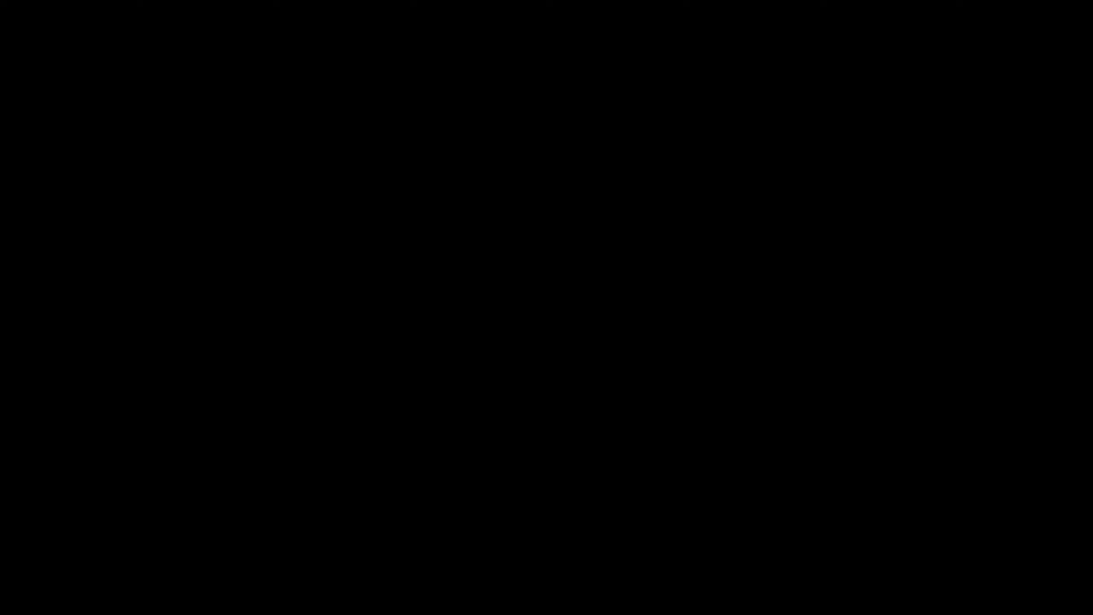
key("Left")
key("Return")
scroll(611, 334, "down", 10)
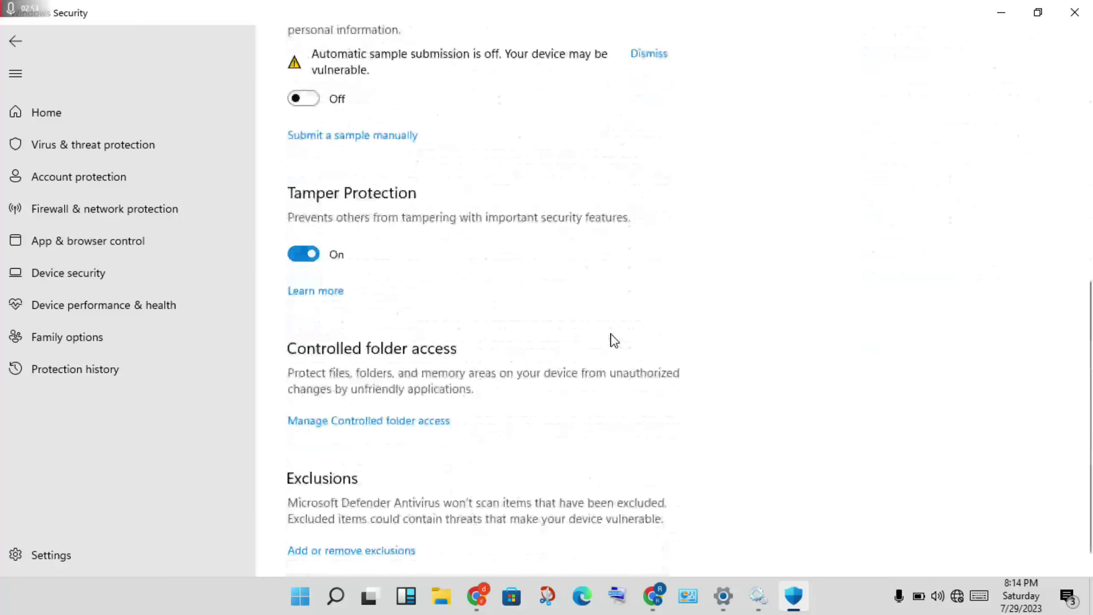
scroll(589, 342, "down", 5)
scroll(588, 342, "up", 10)
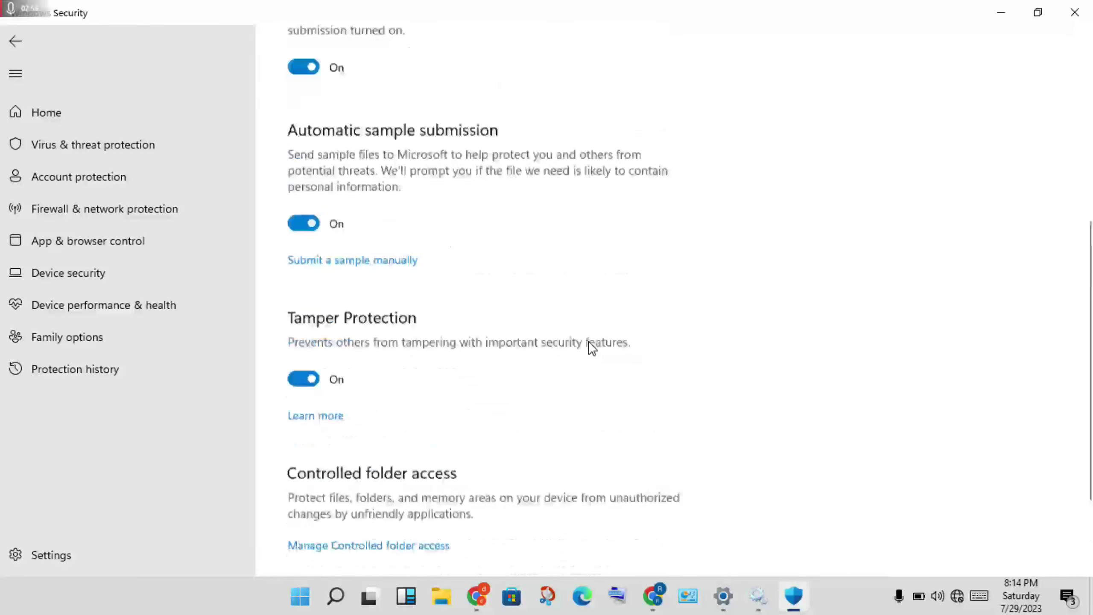
left_click(1075, 10)
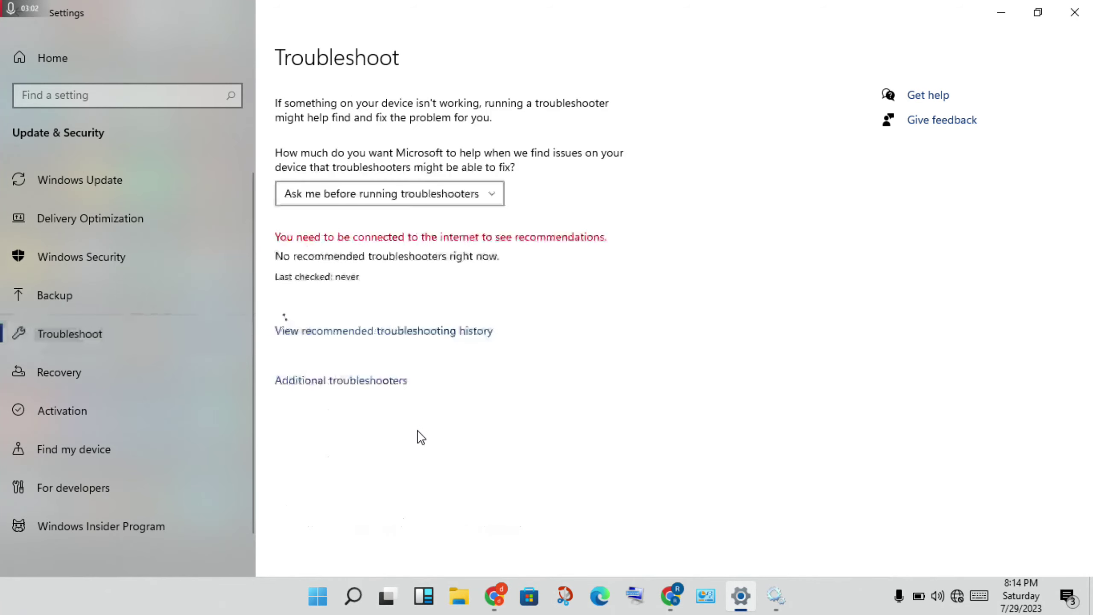
Step: Reveal the Windows Update troubleshooter's Run option under Additional troubleshooters, then go back
left_click(357, 387)
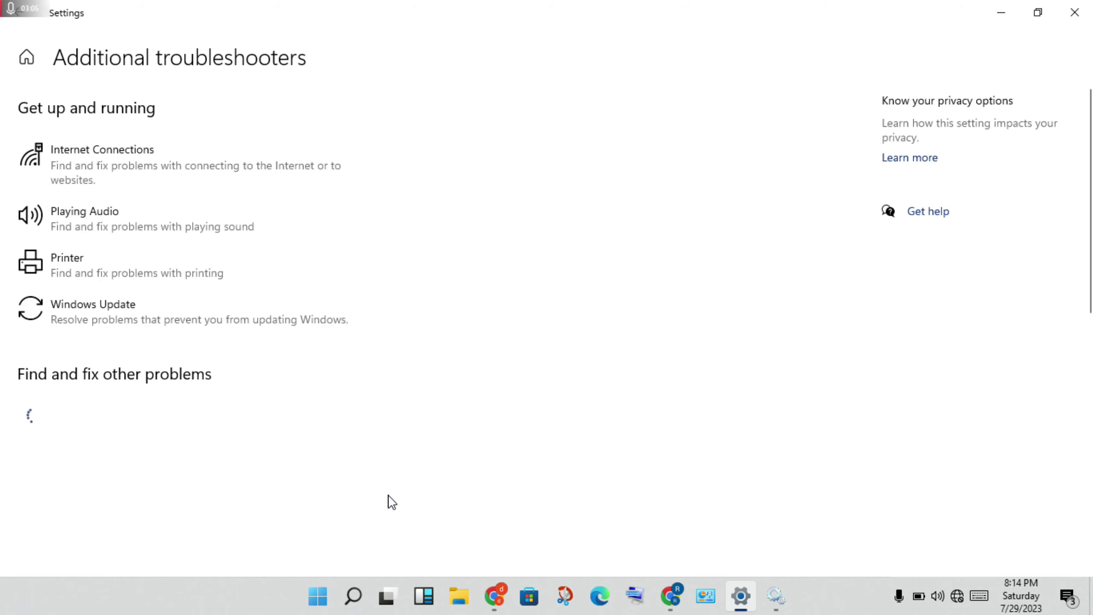
left_click(257, 332)
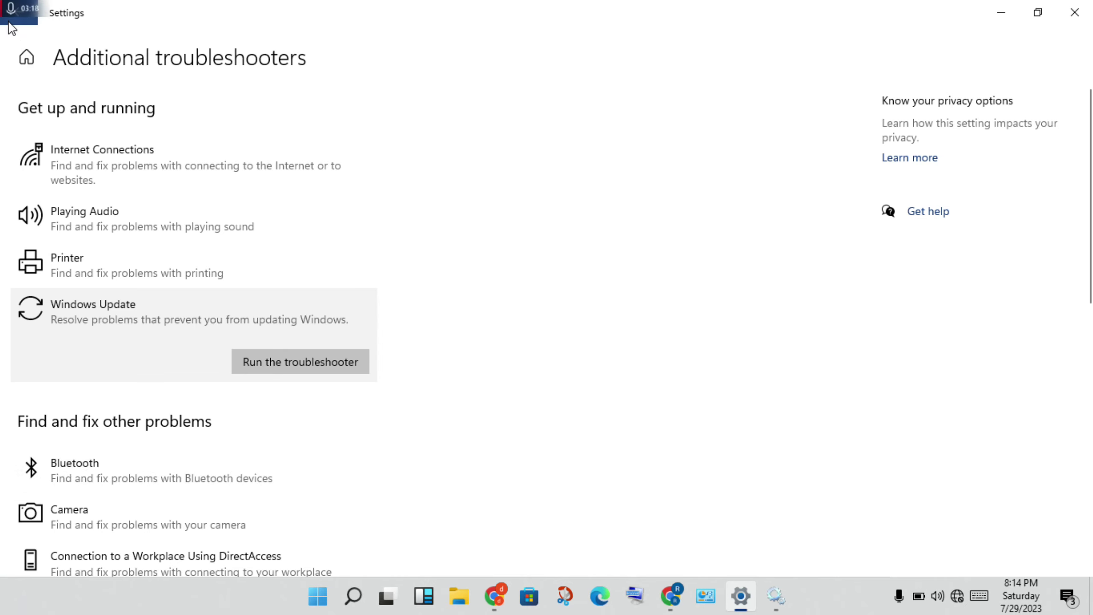
key("alt+Left")
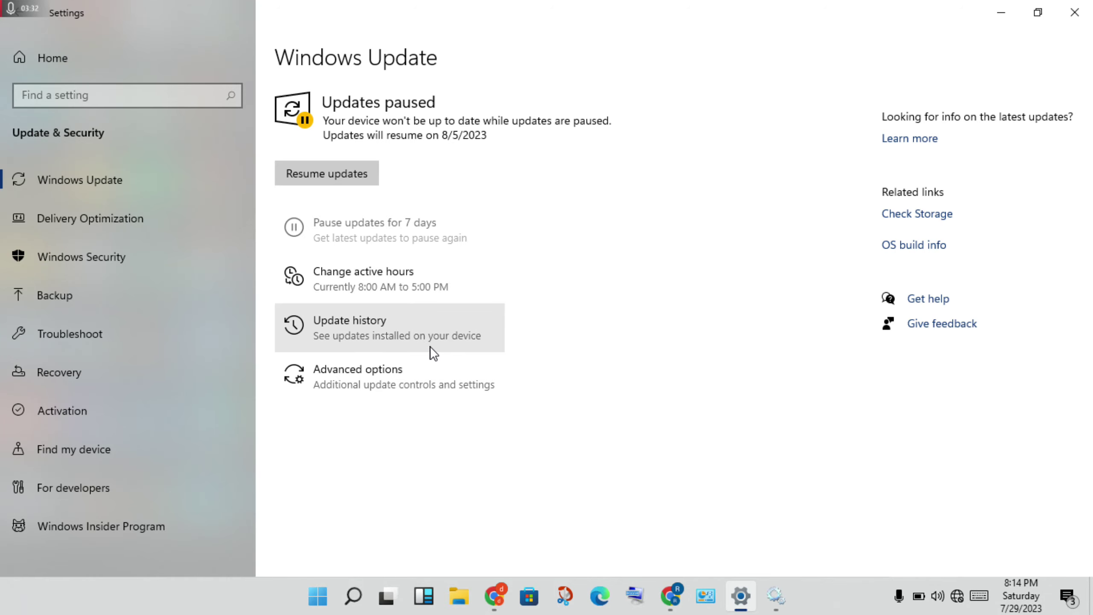
Step: Minimize Settings and show the Start menu's power options, including Restart
left_click(1002, 11)
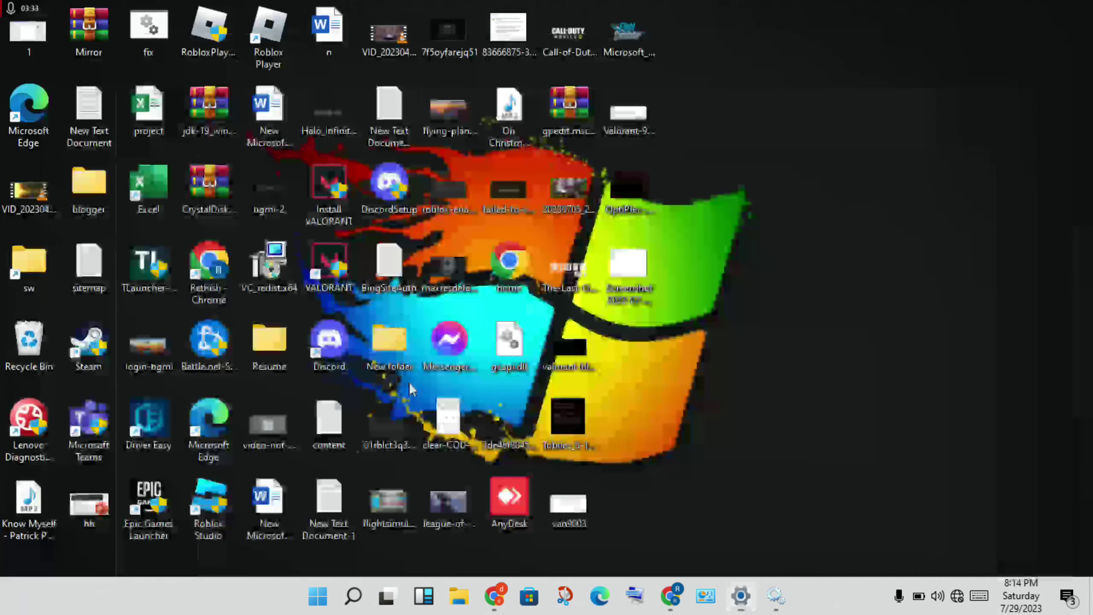
left_click(319, 598)
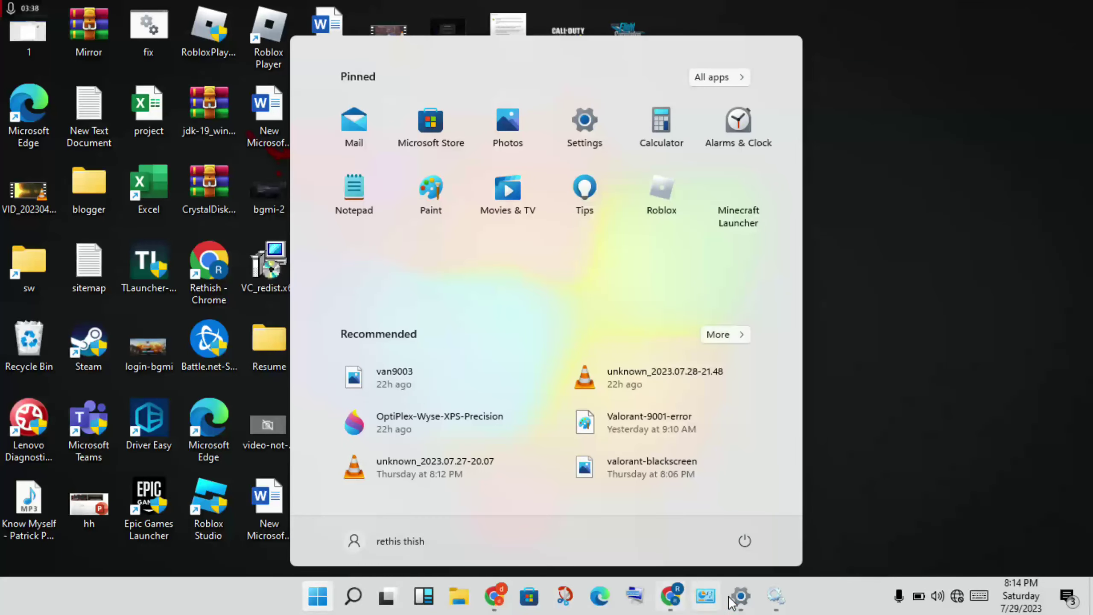
left_click(750, 537)
left_click(752, 522)
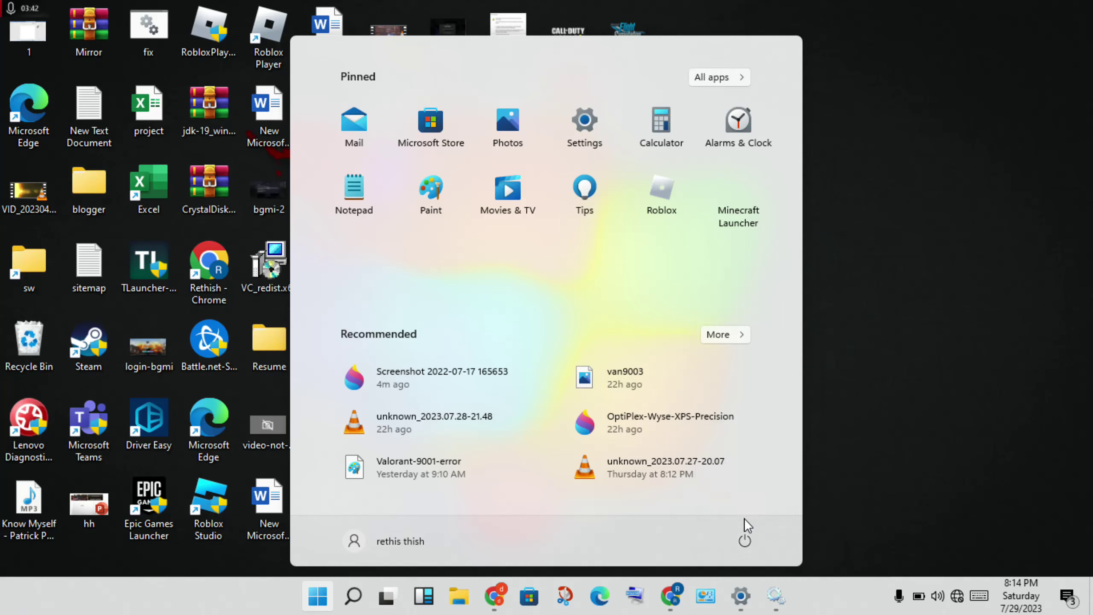
left_click(745, 544)
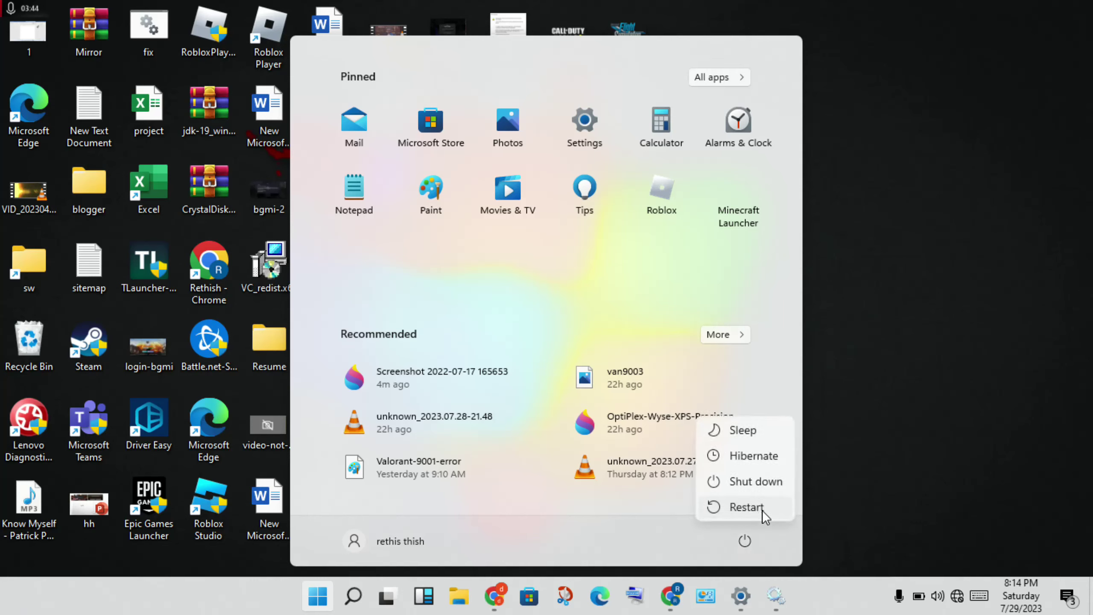